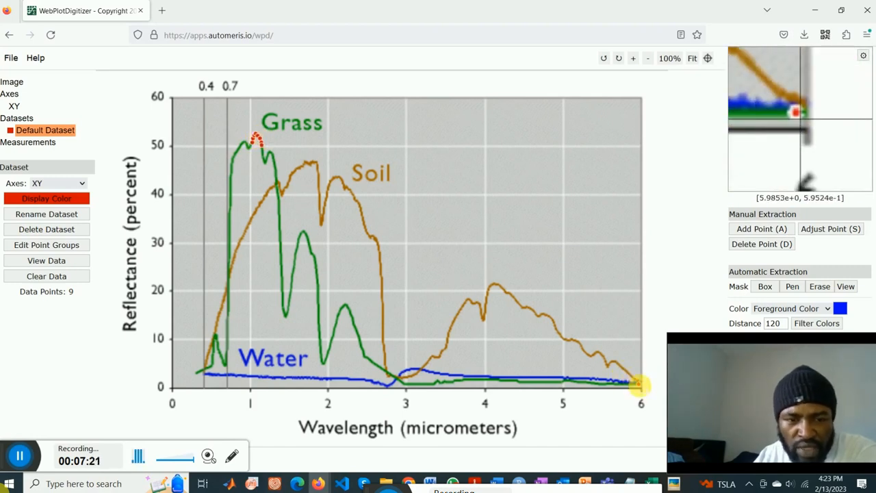
Clear the default dataset's points and manually add eight points along the highest Grass peak, from about 1.03 to 1.15 micrometers
{"action": "left_click", "coordinate": [41, 277]}
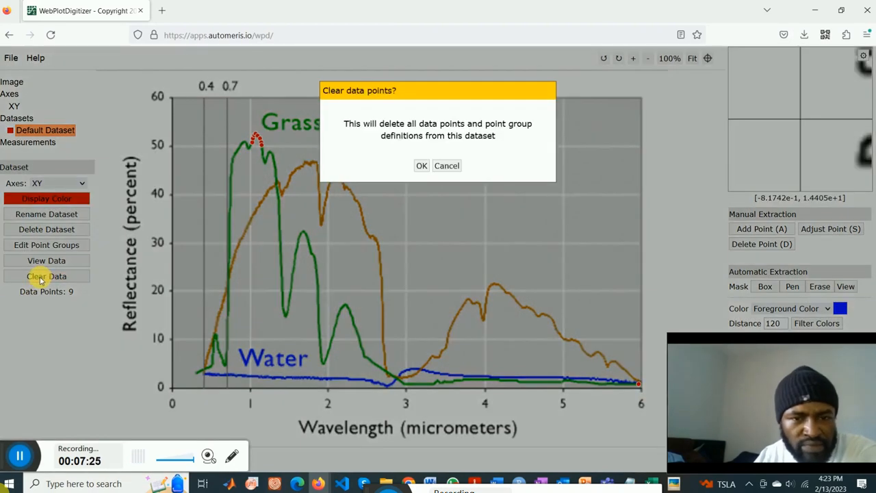
{"action": "left_click", "coordinate": [421, 166]}
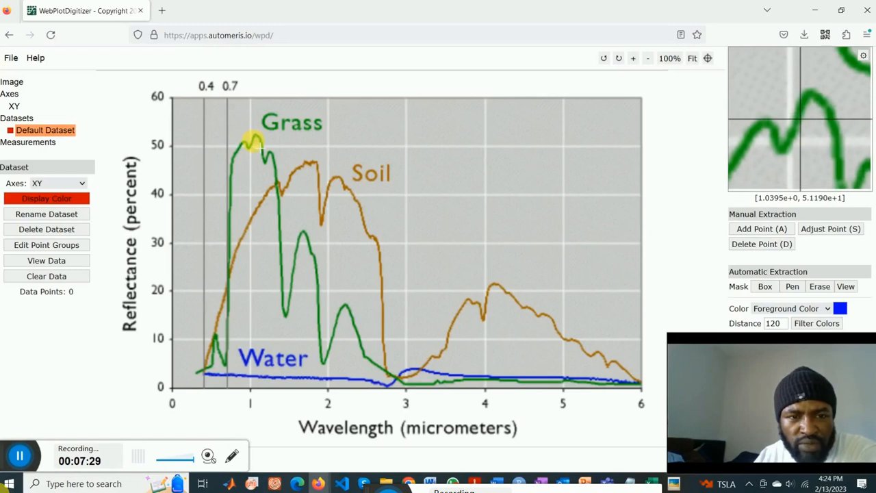
{"action": "left_click", "coordinate": [633, 58]}
{"action": "left_click", "coordinate": [633, 58]}
{"action": "left_click", "coordinate": [633, 58]}
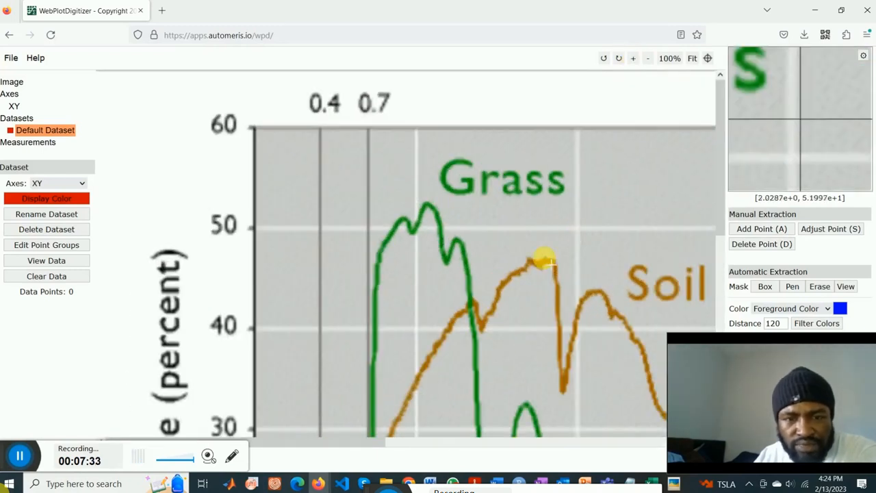
{"action": "left_click", "coordinate": [774, 230]}
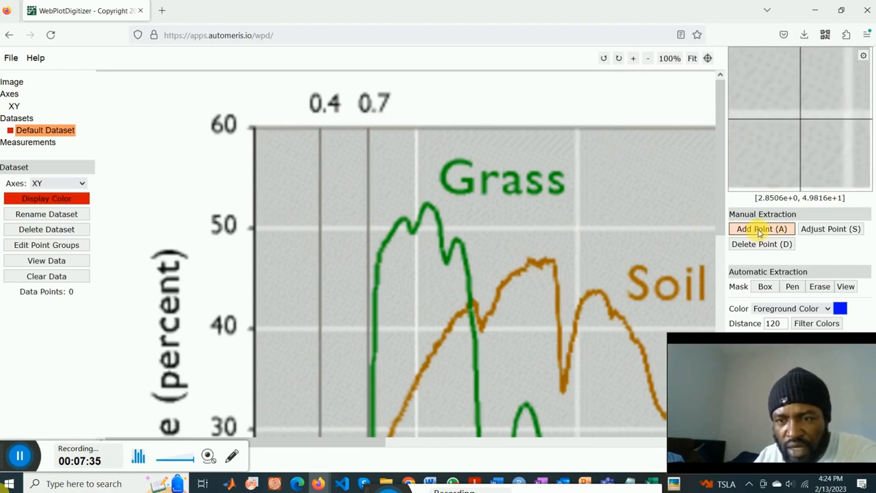
{"action": "left_click", "coordinate": [421, 213]}
{"action": "left_click", "coordinate": [426, 206]}
{"action": "left_click", "coordinate": [430, 205]}
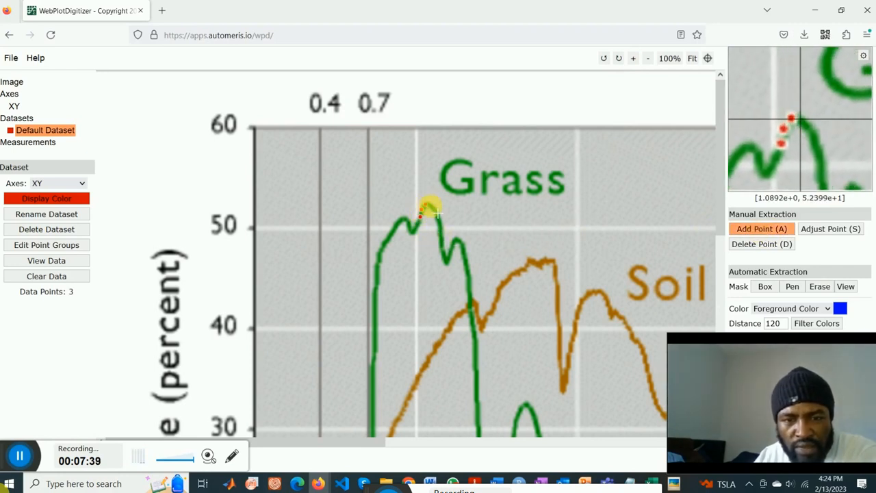
{"action": "left_click", "coordinate": [438, 214]}
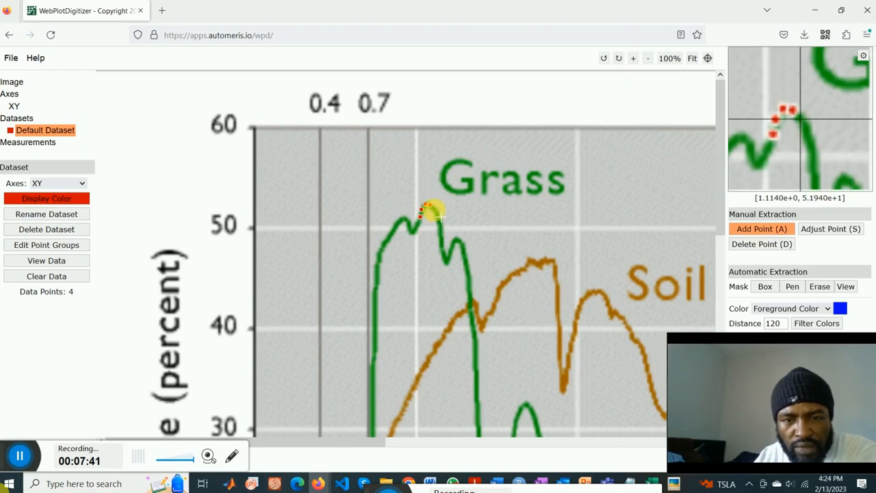
{"action": "left_click", "coordinate": [439, 219]}
{"action": "left_click", "coordinate": [441, 225]}
{"action": "left_click", "coordinate": [443, 230]}
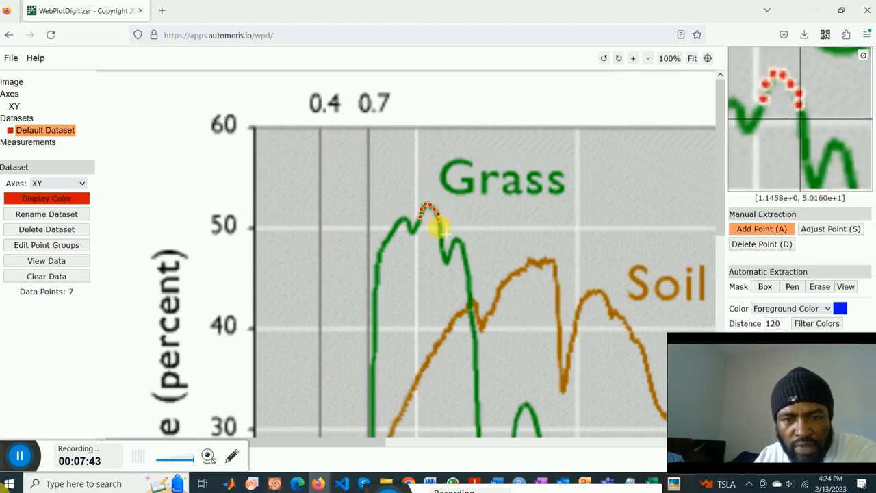
{"action": "left_click", "coordinate": [442, 232]}
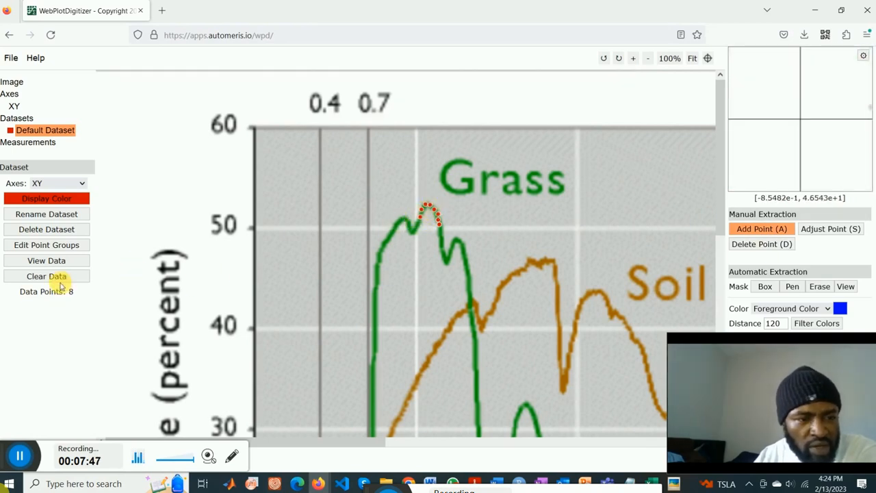
Review the acquired data of the Grass peak points, highlight the rows around the maximum reflectance, and close the data window
{"action": "left_click", "coordinate": [47, 260]}
{"action": "left_click_drag", "start_coordinate": [433, 94], "coordinate": [281, 131]}
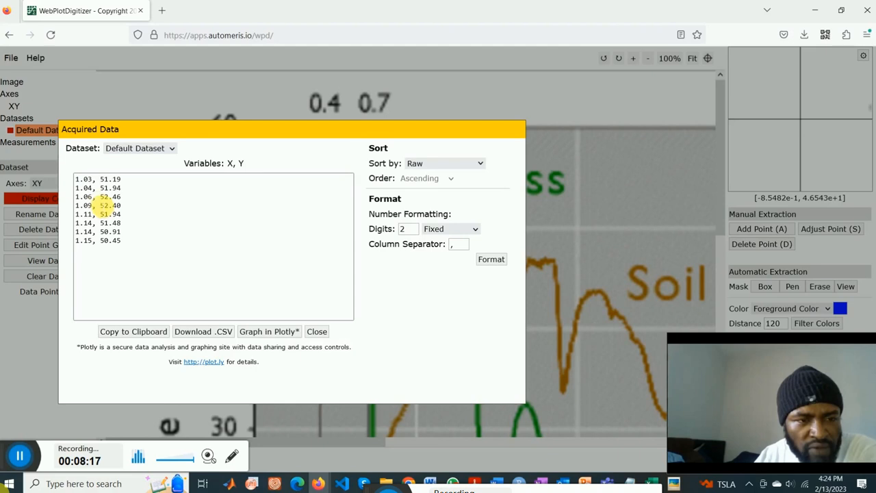
{"action": "left_click_drag", "start_coordinate": [100, 197], "coordinate": [127, 218]}
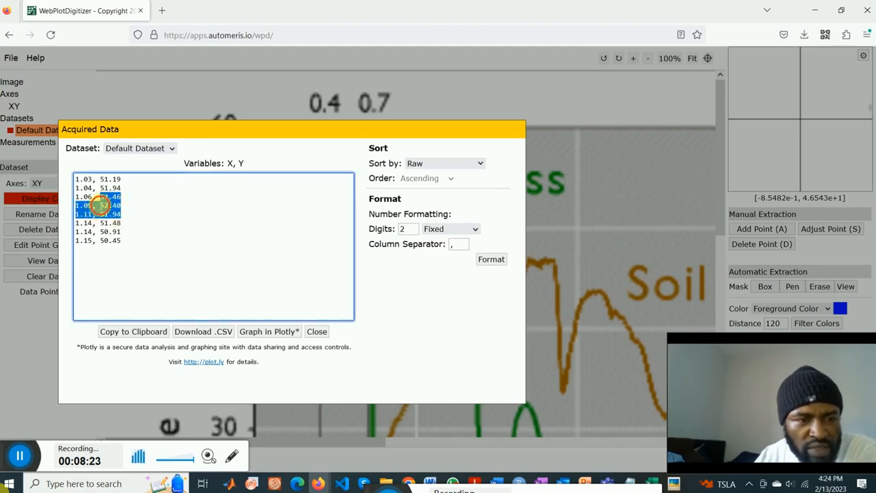
{"action": "left_click", "coordinate": [98, 204]}
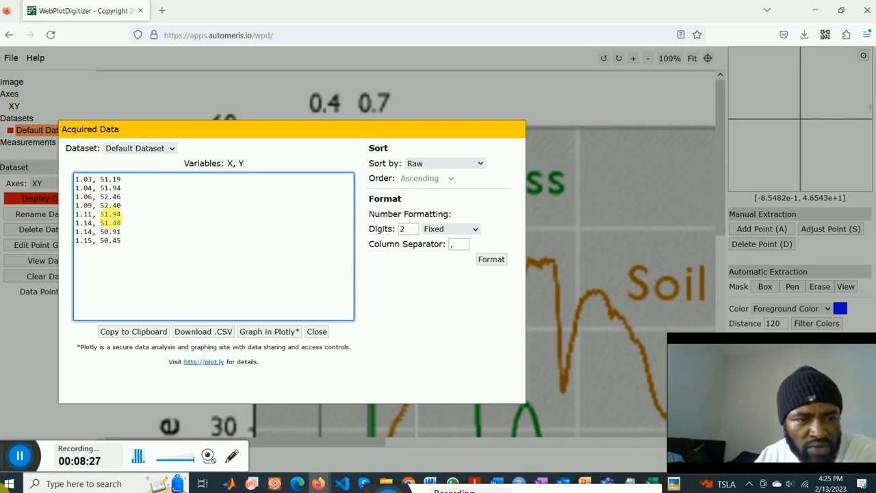
{"action": "left_click_drag", "start_coordinate": [77, 198], "coordinate": [123, 223]}
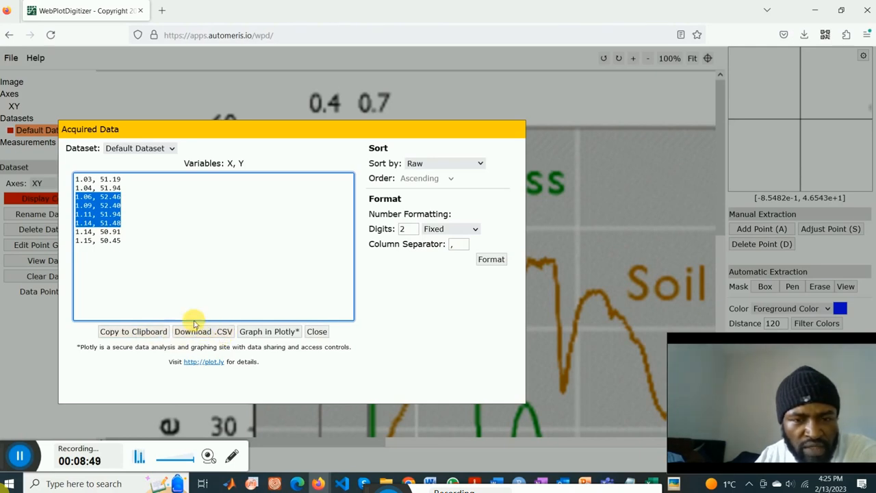
{"action": "left_click", "coordinate": [319, 331]}
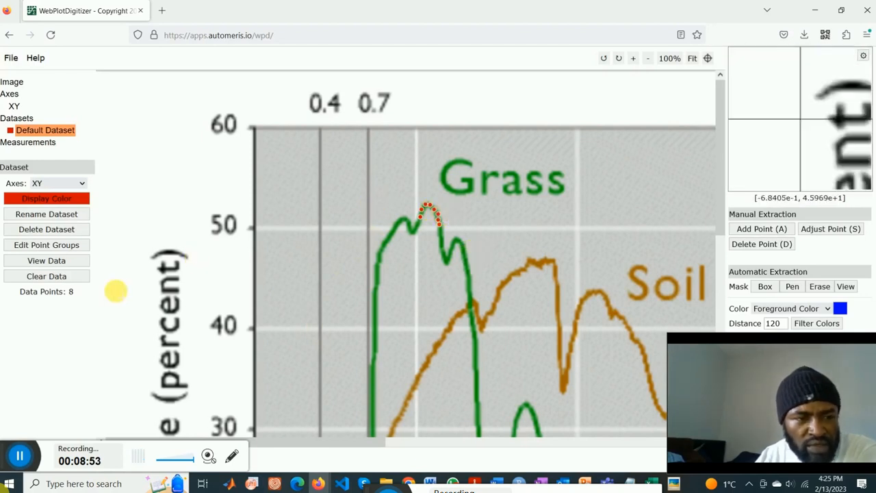
Clear all the Grass peak points from the default dataset
{"action": "left_click", "coordinate": [43, 277]}
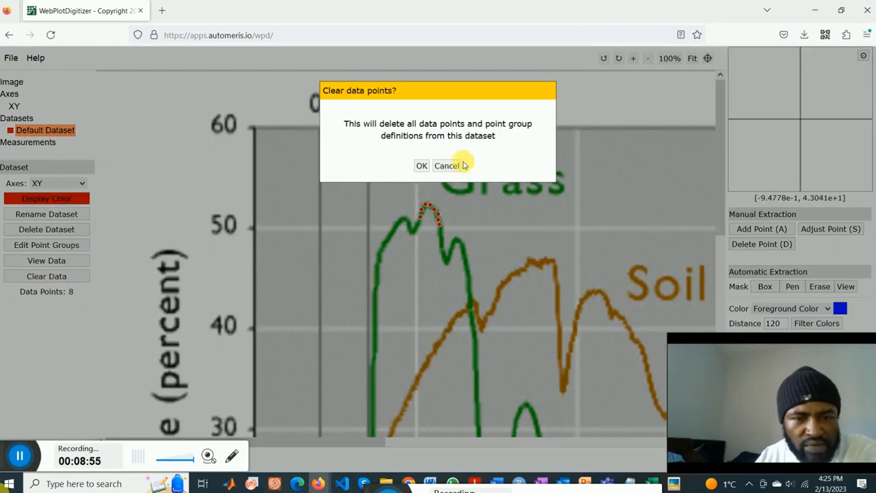
{"action": "left_click", "coordinate": [417, 164]}
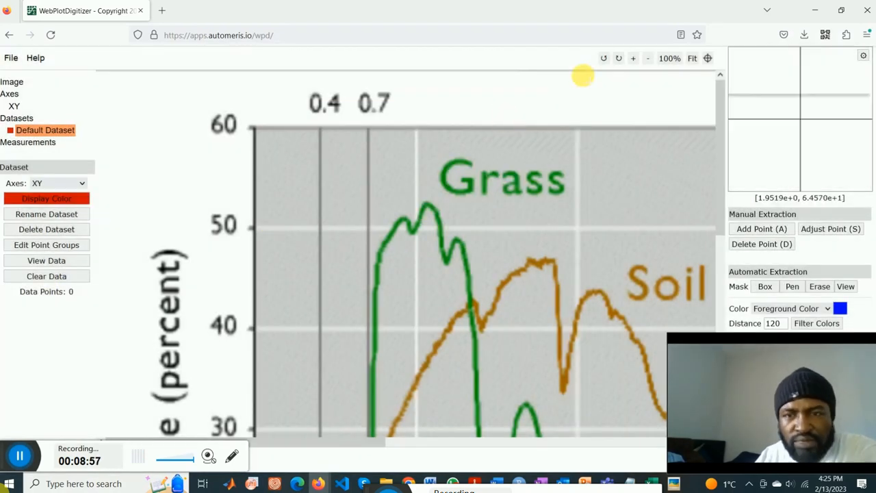
{"action": "left_click", "coordinate": [647, 58]}
{"action": "left_click", "coordinate": [647, 59]}
{"action": "left_click", "coordinate": [648, 58]}
{"action": "left_click", "coordinate": [647, 58]}
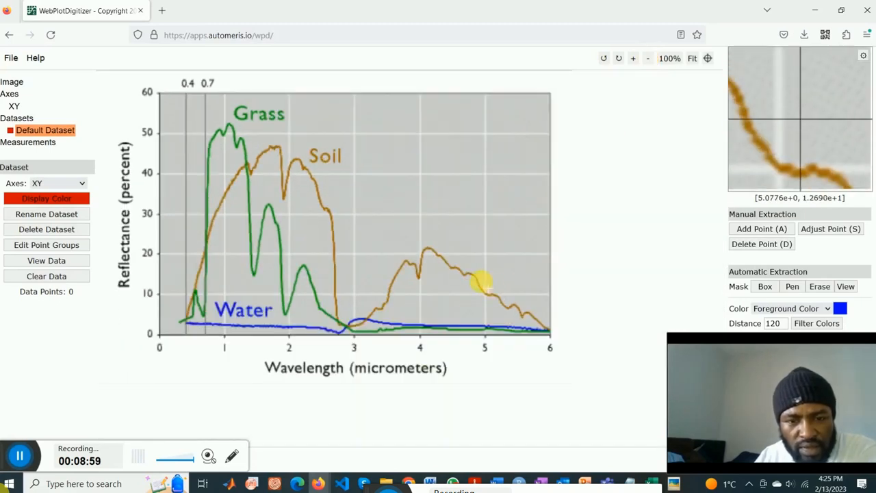
Manually add 13 points over the highest Soil peak and down its falling edge, from about 1.55 to 1.87 micrometers
{"action": "left_click", "coordinate": [633, 59]}
{"action": "left_click", "coordinate": [633, 59]}
{"action": "left_click", "coordinate": [633, 58]}
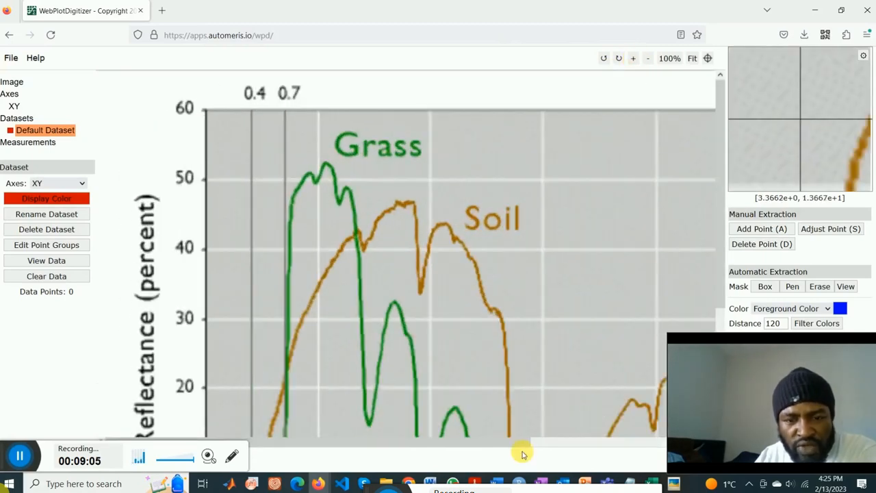
{"action": "left_click_drag", "start_coordinate": [387, 445], "coordinate": [503, 443]}
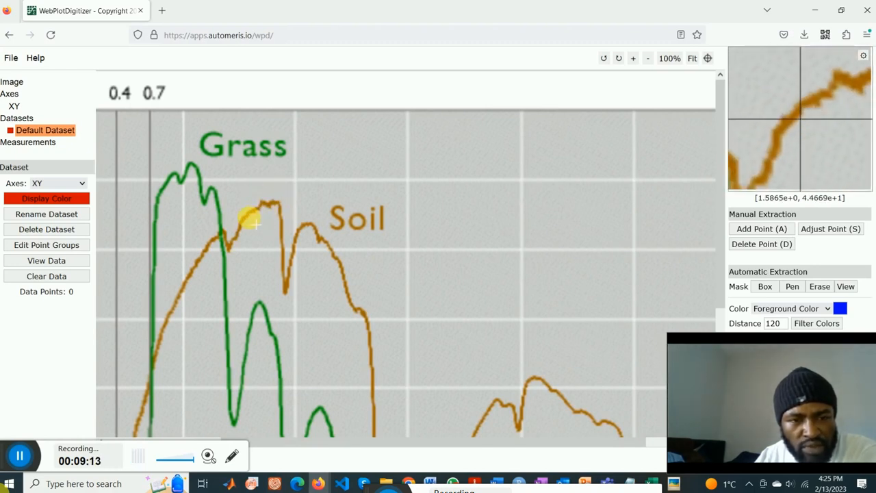
{"action": "left_click", "coordinate": [748, 229]}
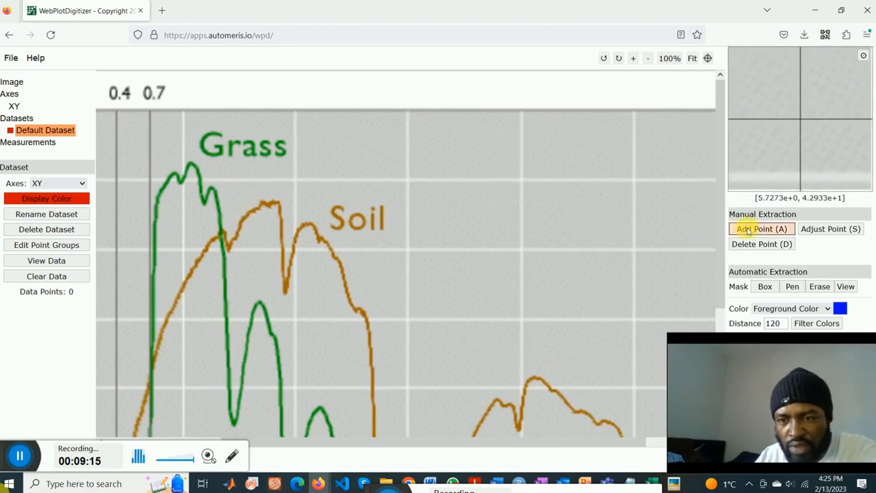
{"action": "left_click", "coordinate": [253, 218]}
{"action": "left_click", "coordinate": [264, 214]}
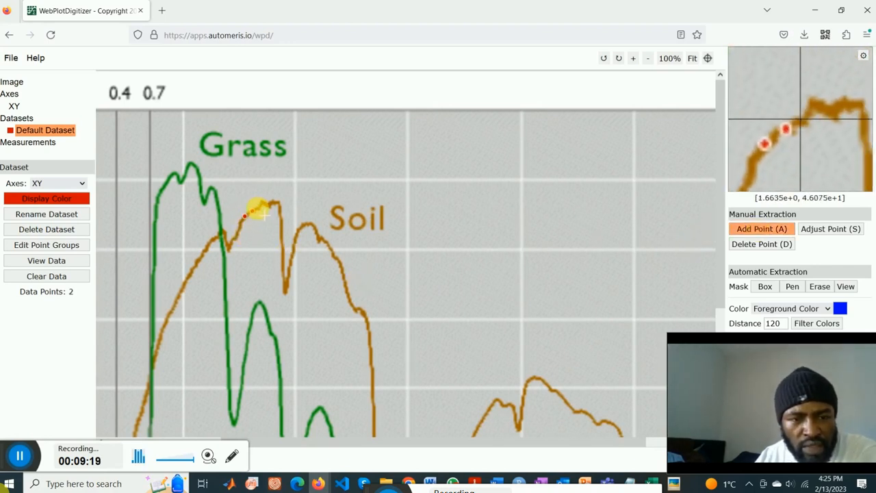
{"action": "left_click", "coordinate": [263, 204]}
{"action": "left_click", "coordinate": [266, 203]}
{"action": "left_click", "coordinate": [271, 206]}
{"action": "left_click", "coordinate": [275, 205]}
{"action": "left_click", "coordinate": [276, 205]}
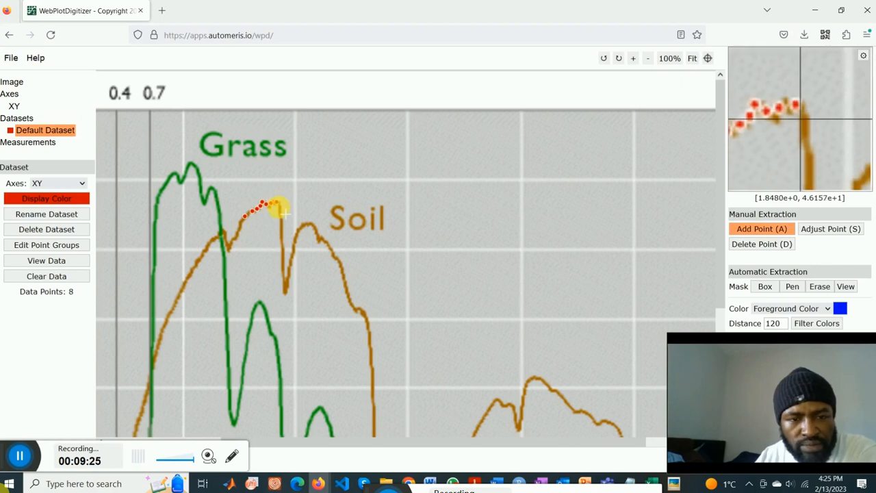
{"action": "left_click", "coordinate": [280, 211]}
{"action": "left_click", "coordinate": [280, 214]}
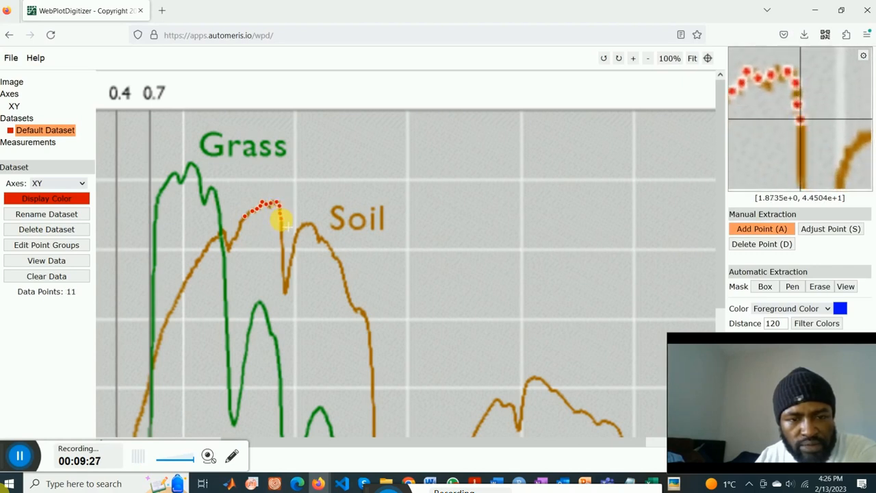
{"action": "left_click", "coordinate": [281, 219]}
{"action": "left_click", "coordinate": [281, 223]}
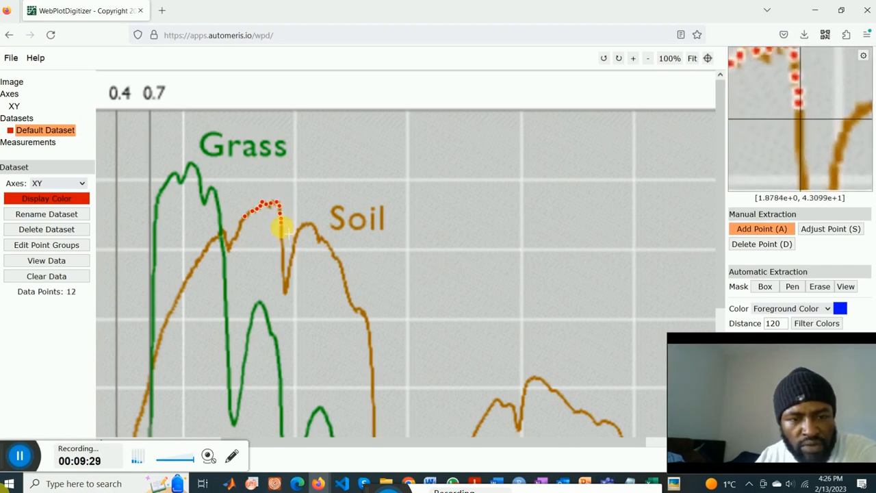
{"action": "left_click", "coordinate": [283, 228]}
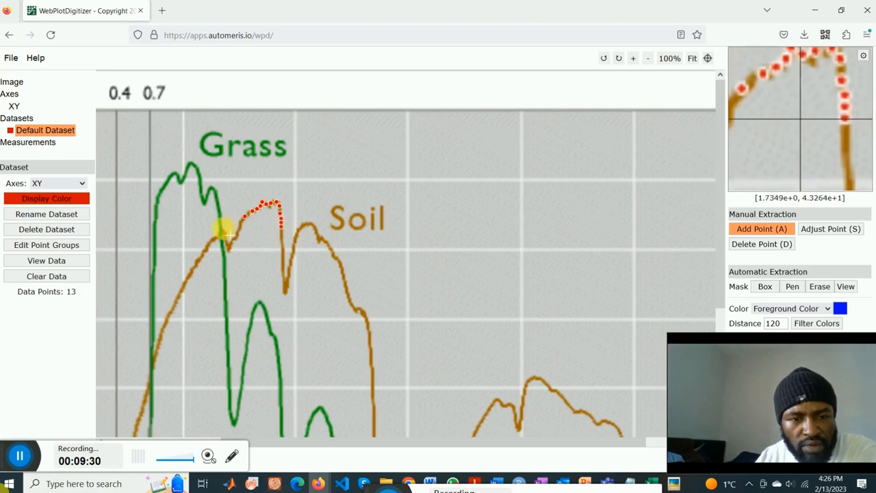
Review the acquired data of the Soil peak points for the maximum reflectance, and close the data window
{"action": "left_click", "coordinate": [37, 260]}
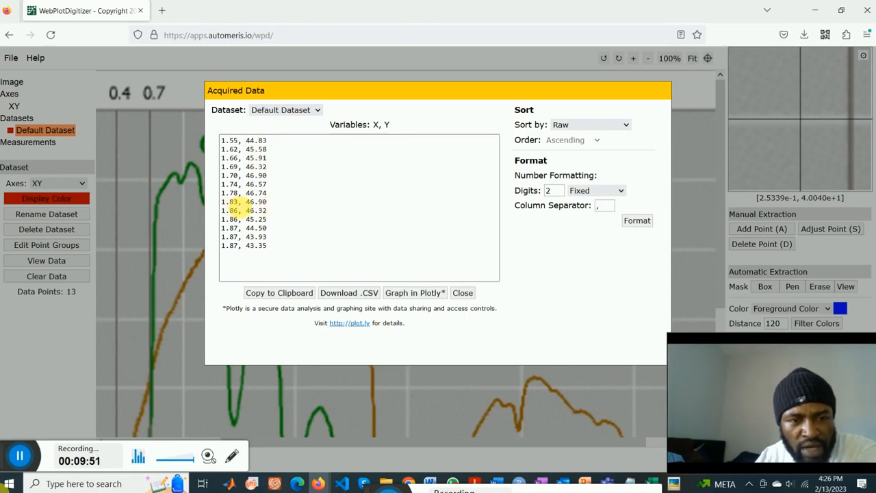
{"action": "left_click", "coordinate": [268, 202]}
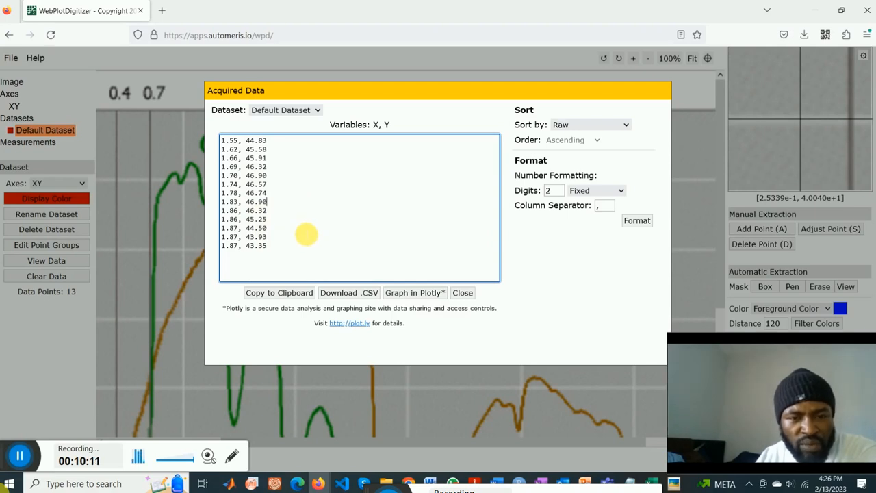
{"action": "left_click", "coordinate": [462, 293]}
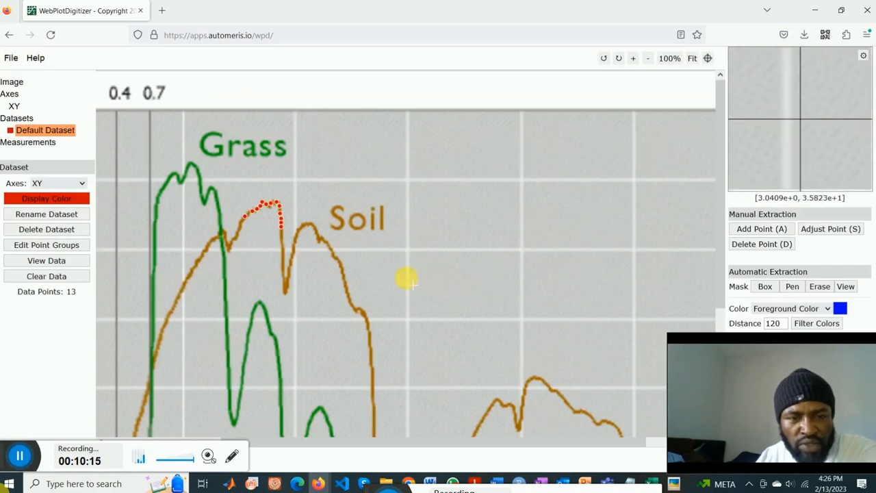
Clear all the Soil peak points from the default dataset
{"action": "left_click", "coordinate": [48, 280]}
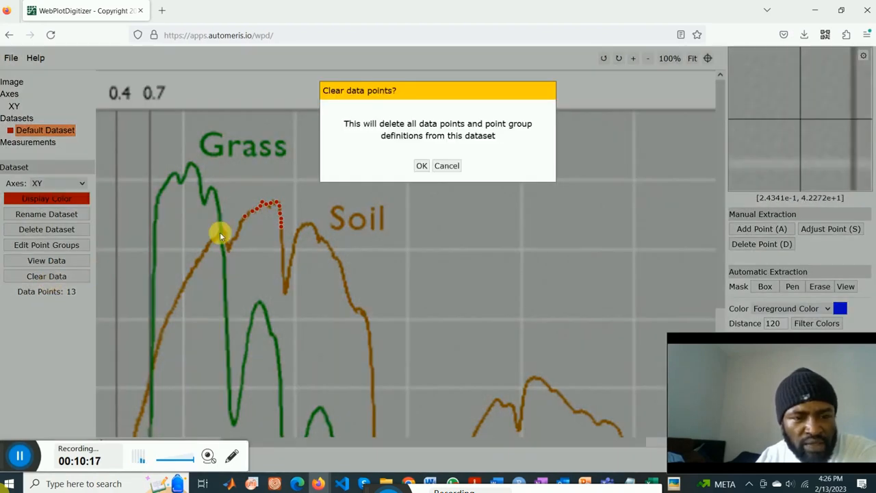
{"action": "left_click", "coordinate": [421, 165]}
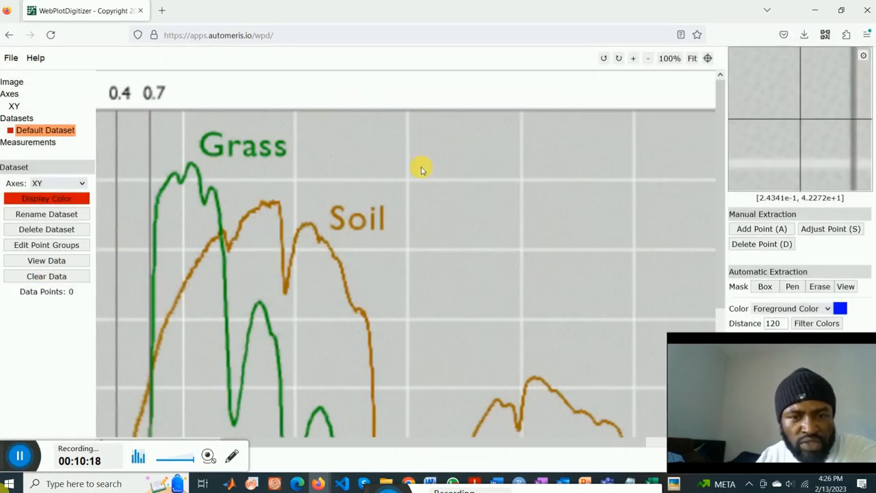
{"action": "left_click", "coordinate": [648, 58]}
{"action": "left_click", "coordinate": [648, 59]}
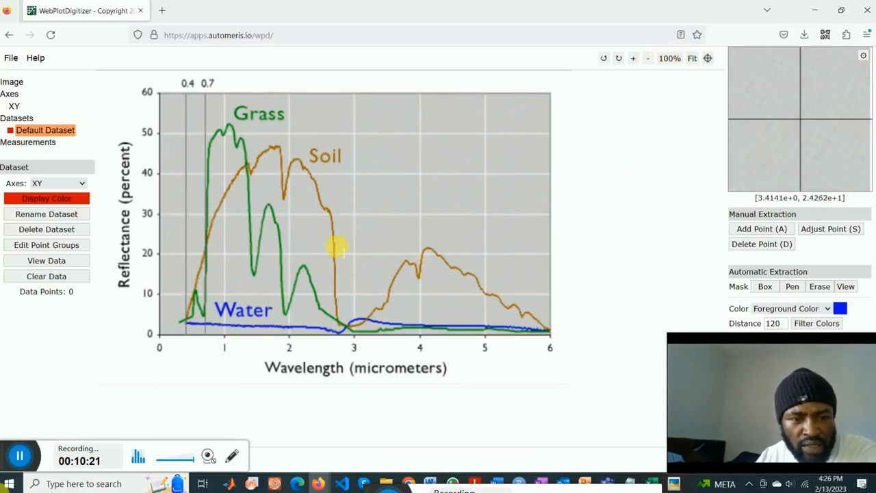
Manually add one data point where the Soil curve starts on the vertical 0.4 line, at about 0.41 micrometers and 3.97 percent
{"action": "left_click", "coordinate": [633, 59]}
{"action": "left_click", "coordinate": [633, 58]}
{"action": "scroll", "coordinate": [612, 151], "scroll_direction": "down", "scroll_amount": 2}
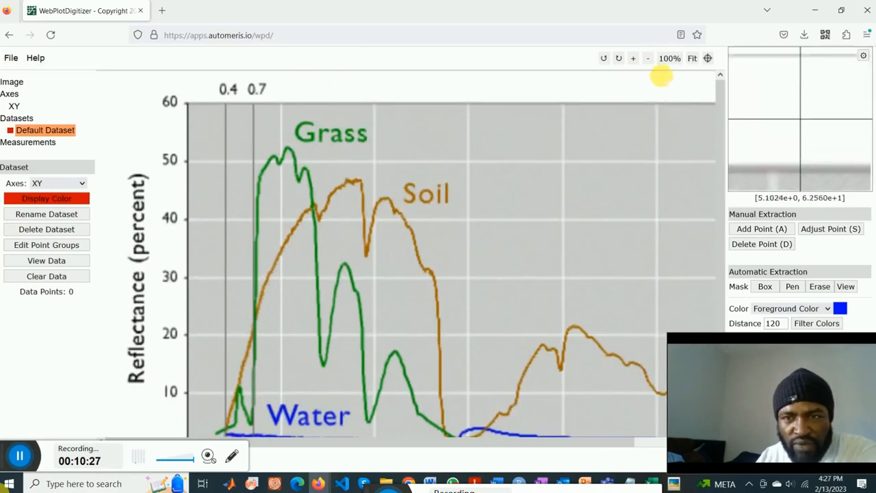
{"action": "left_click", "coordinate": [647, 59]}
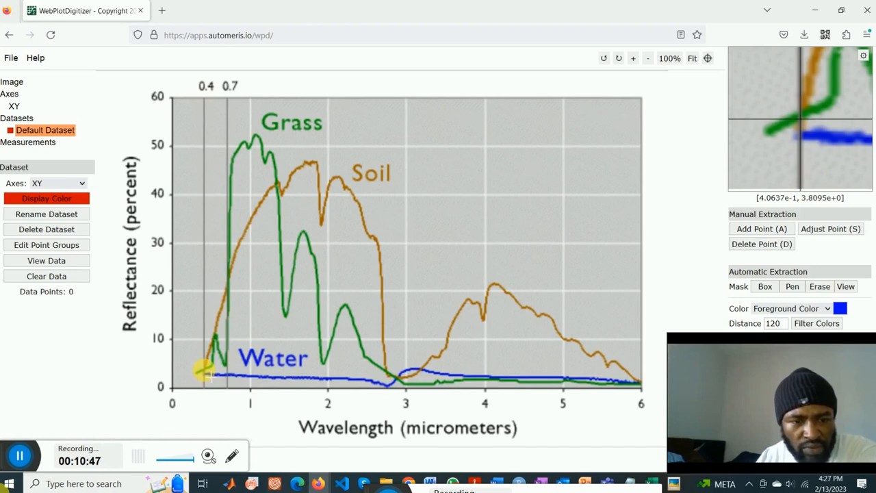
{"action": "left_click", "coordinate": [743, 234]}
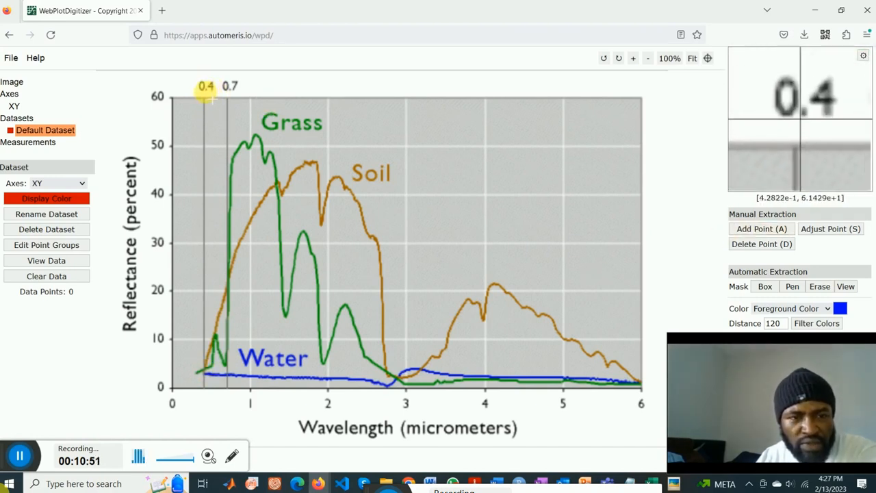
{"action": "left_click", "coordinate": [758, 232]}
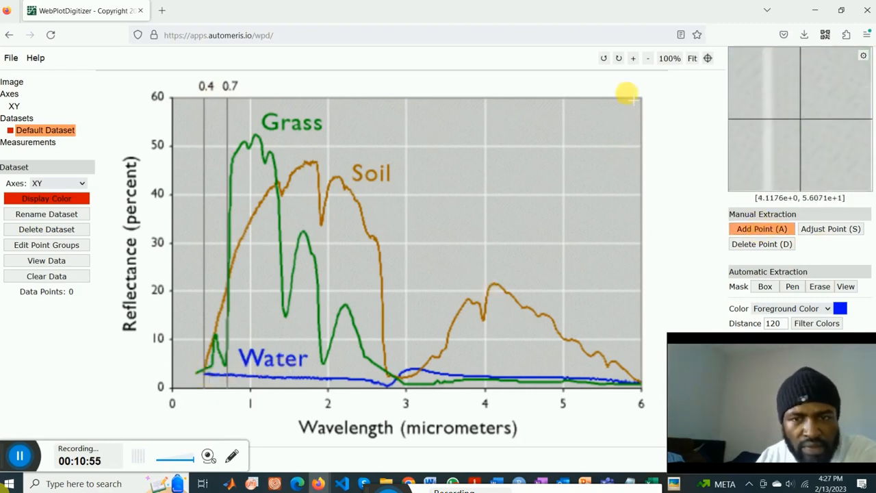
{"action": "left_click", "coordinate": [634, 59]}
{"action": "scroll", "coordinate": [515, 328], "scroll_direction": "down", "scroll_amount": 3}
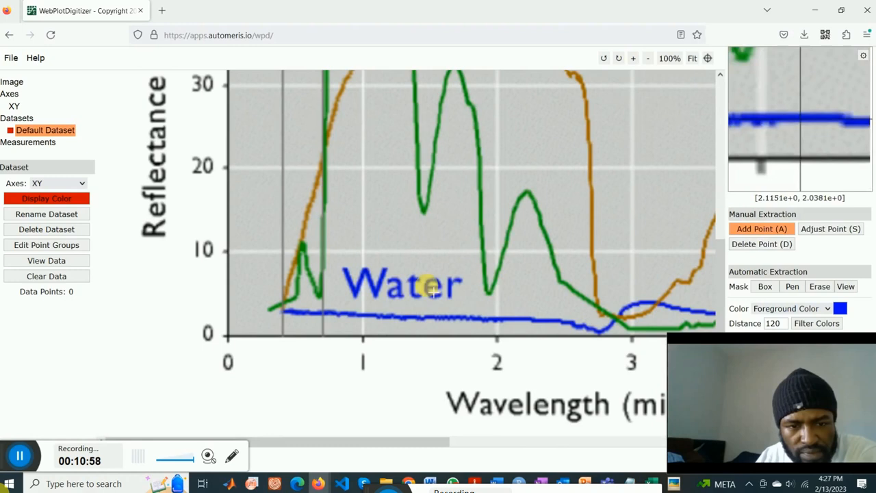
{"action": "left_click", "coordinate": [283, 303]}
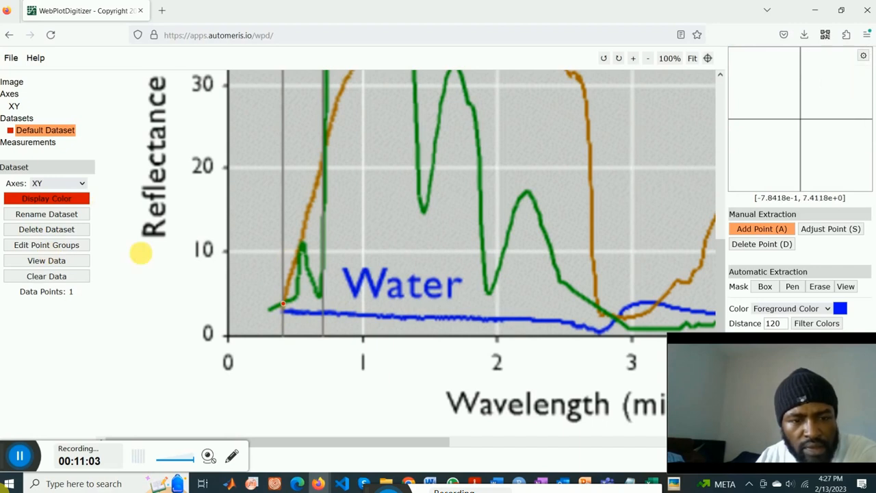
Check the acquired coordinates of the single point on the 0.4 line, and return to the whole plot
{"action": "left_click", "coordinate": [36, 265]}
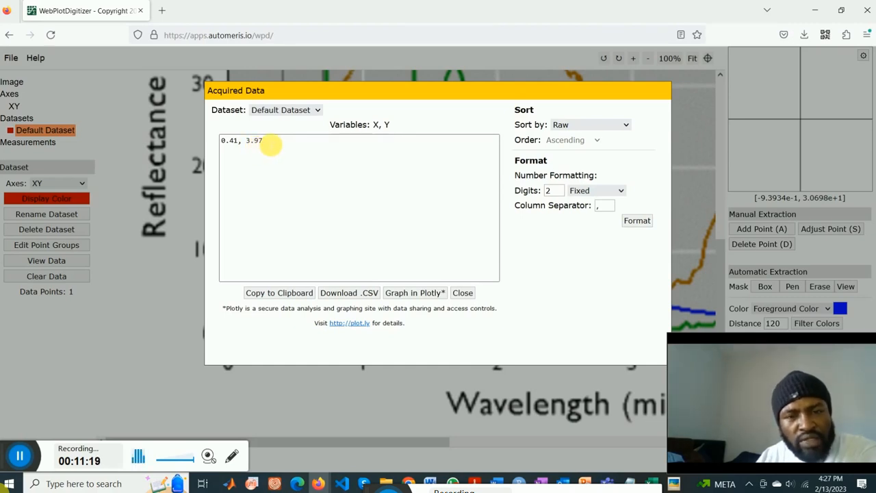
{"action": "left_click", "coordinate": [462, 292]}
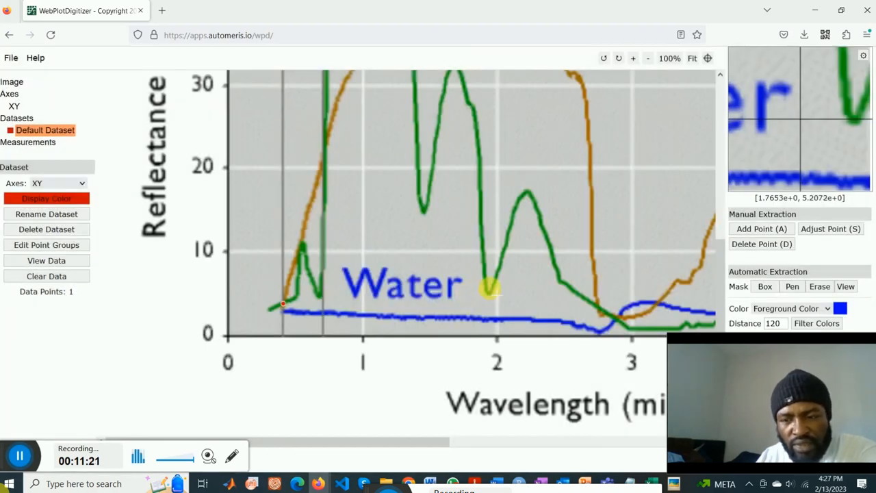
{"action": "left_click", "coordinate": [648, 58]}
{"action": "left_click", "coordinate": [647, 58]}
{"action": "left_click", "coordinate": [647, 58]}
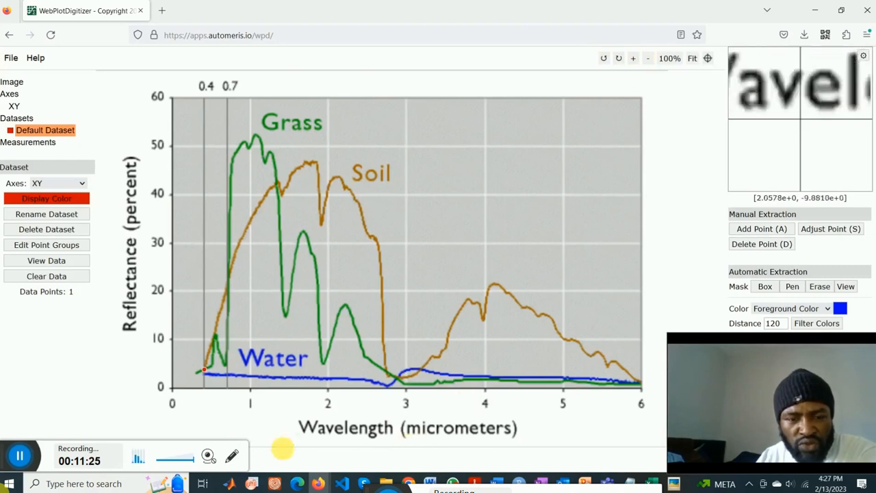